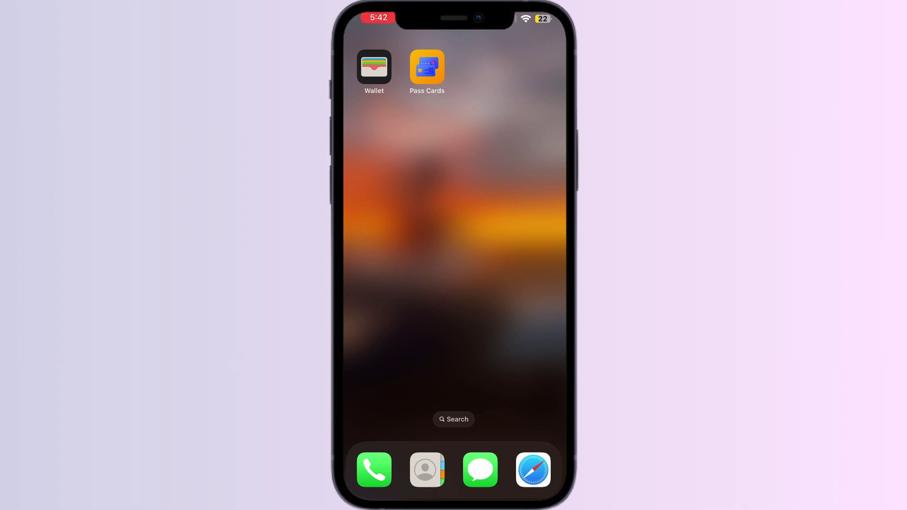
- Go from the Wallet entry on the Home Screen to the installed Card Manager: Digital Wallet App Store page
click(374, 68)
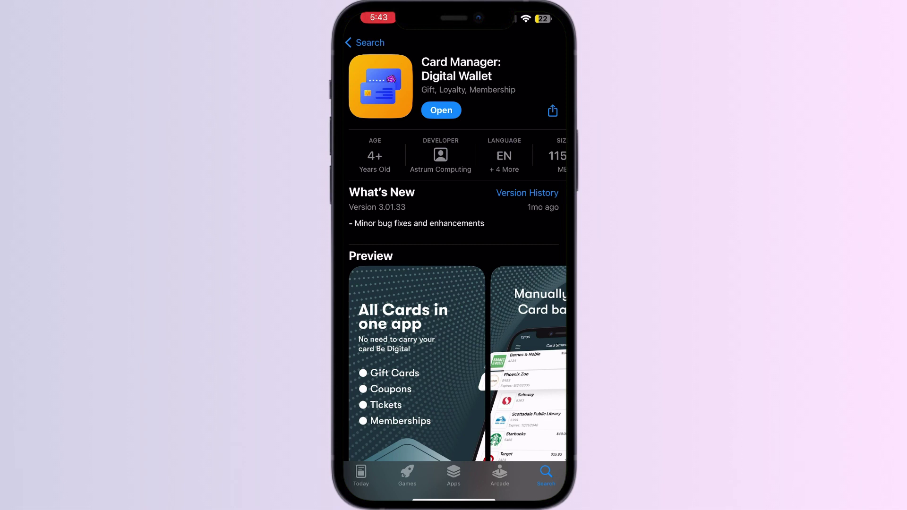
- Launch Card Manager and browse the Gift, Loyalty, Membership and All pass tabs
click(441, 110)
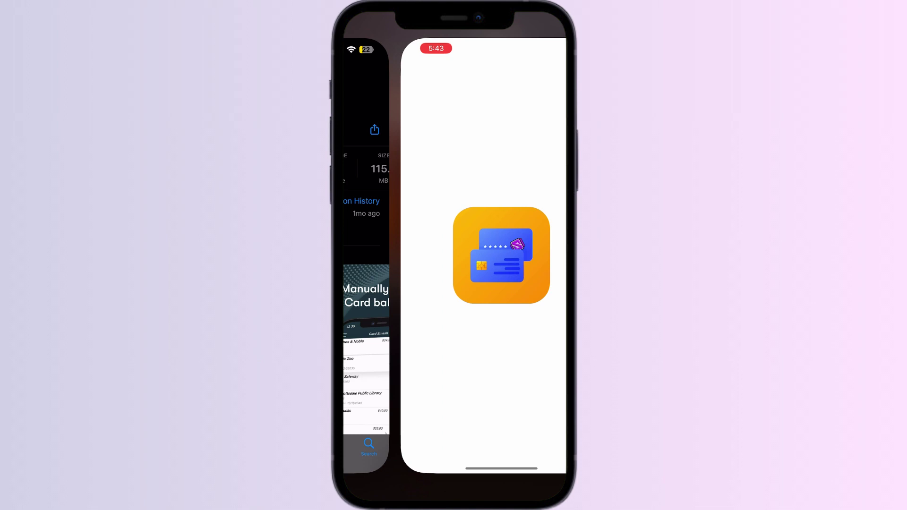
click(366, 474)
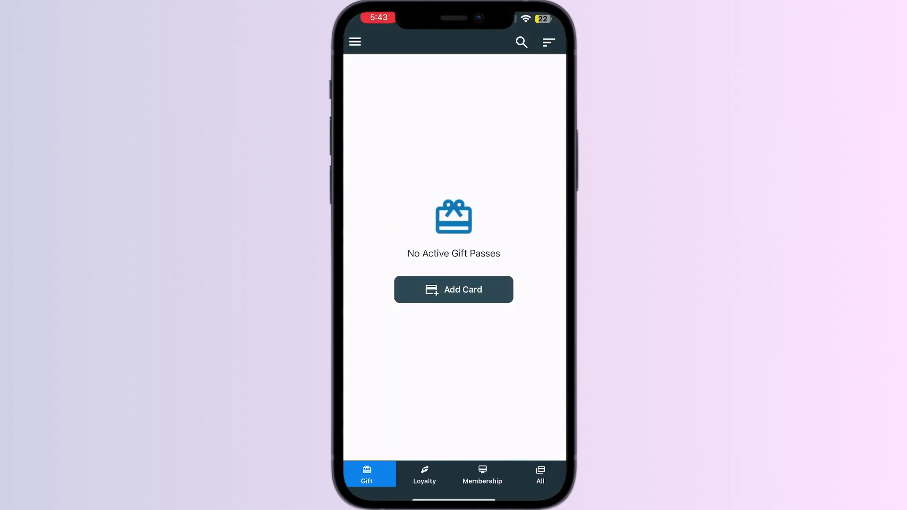
click(425, 475)
click(483, 475)
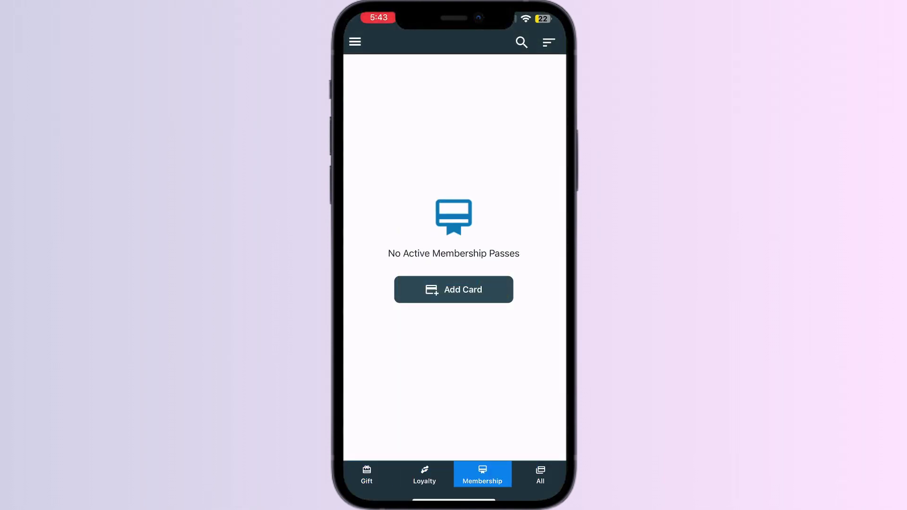
click(540, 475)
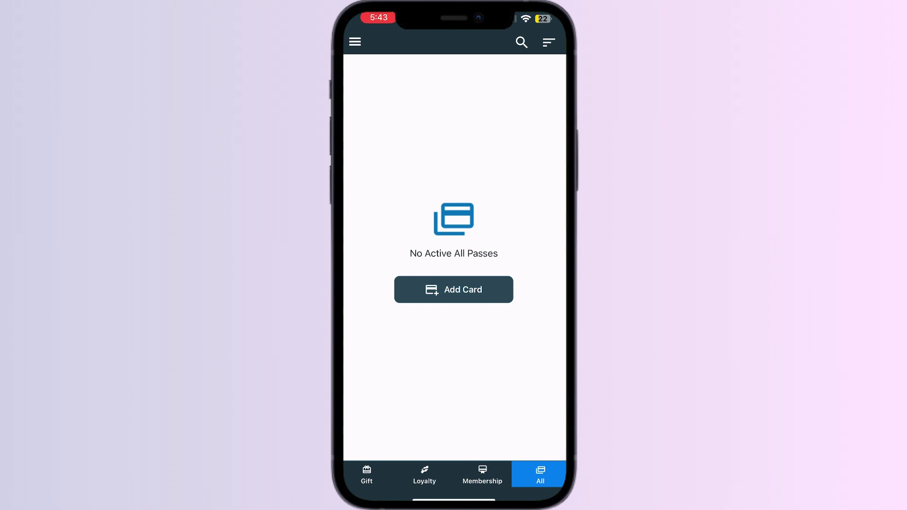
- Start a new store card and search the merchant list for 'HID Global'
click(453, 289)
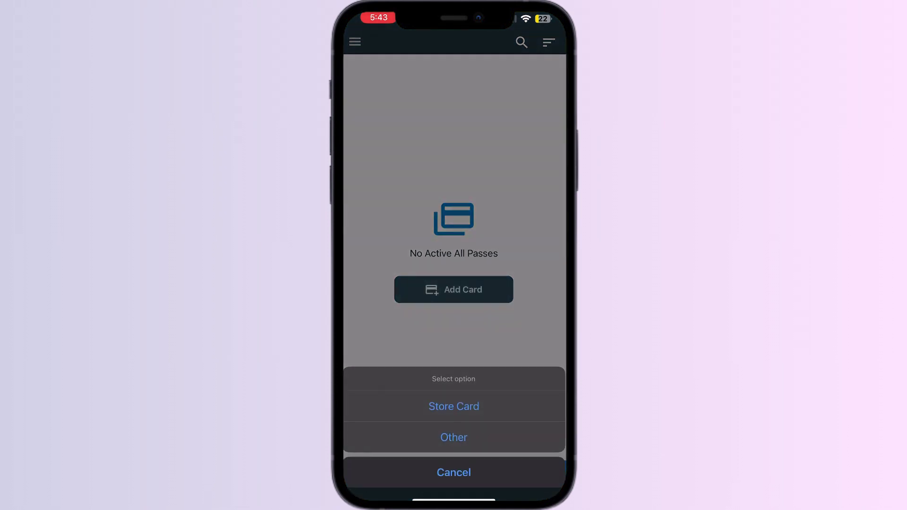
click(453, 471)
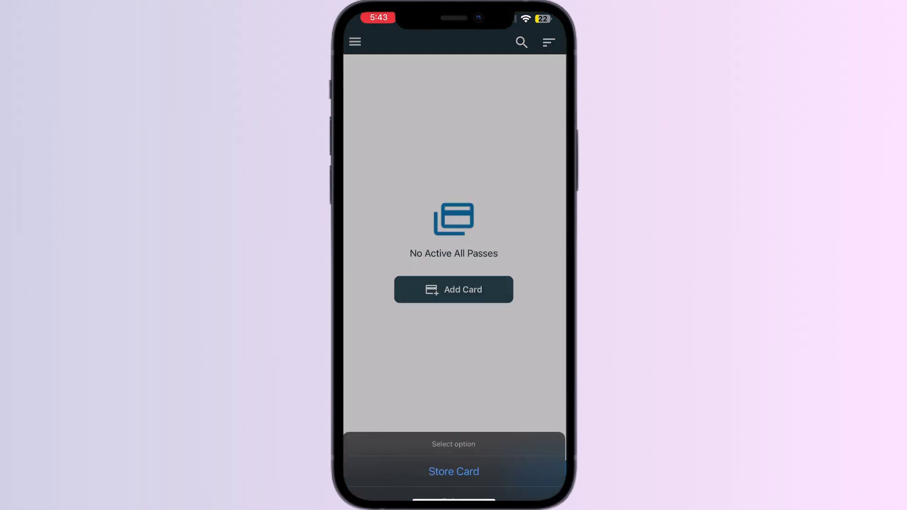
click(547, 43)
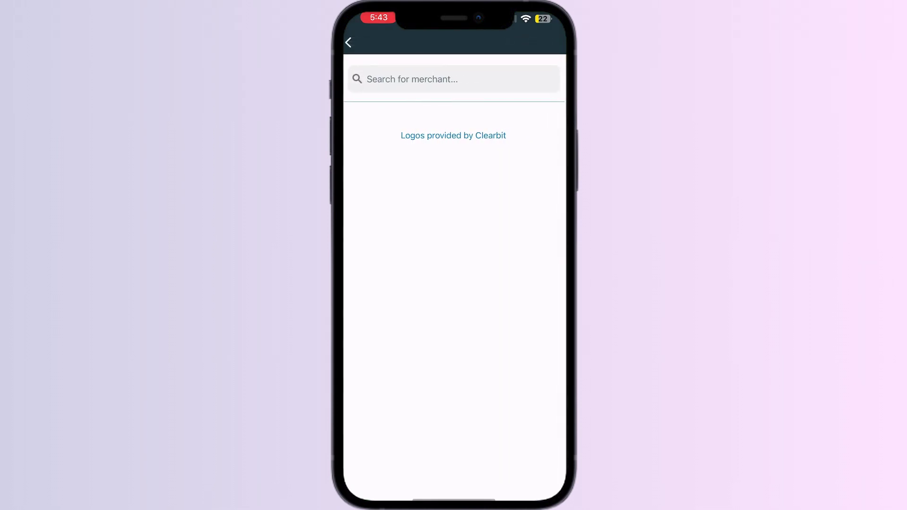
click(454, 78)
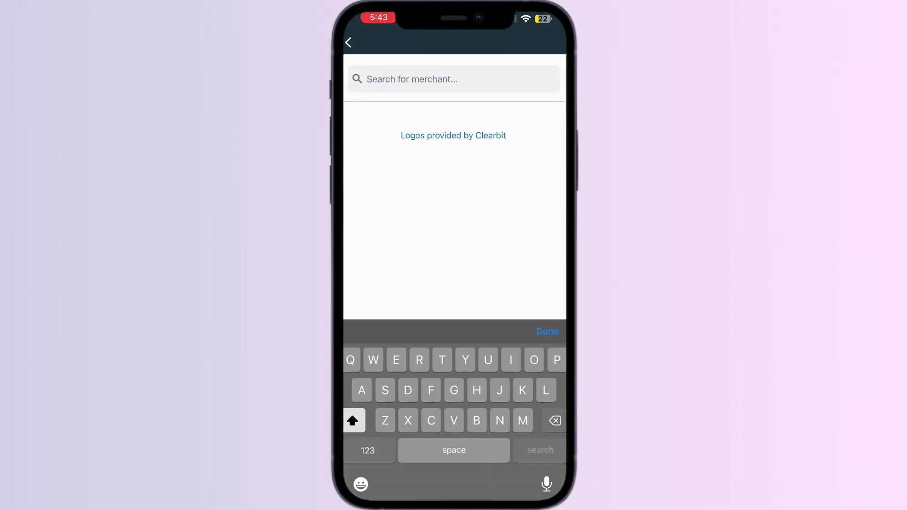
text(HID )
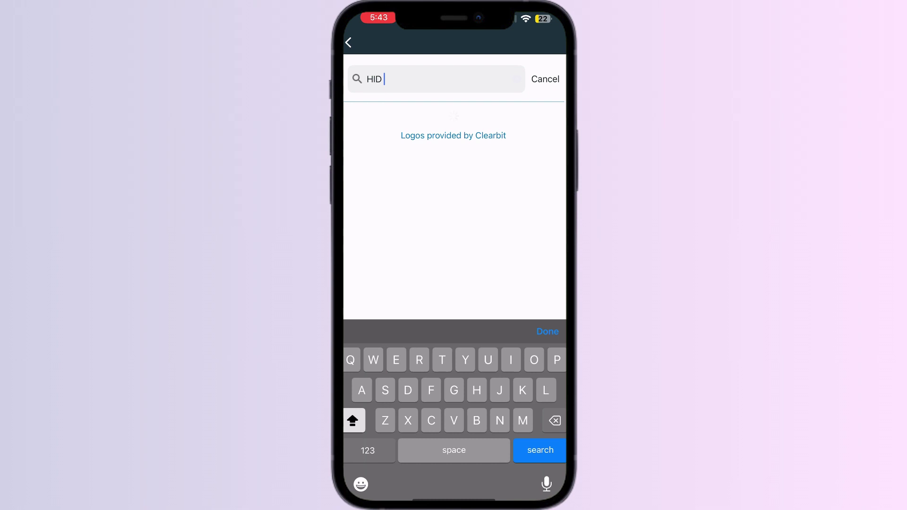
text(GL)
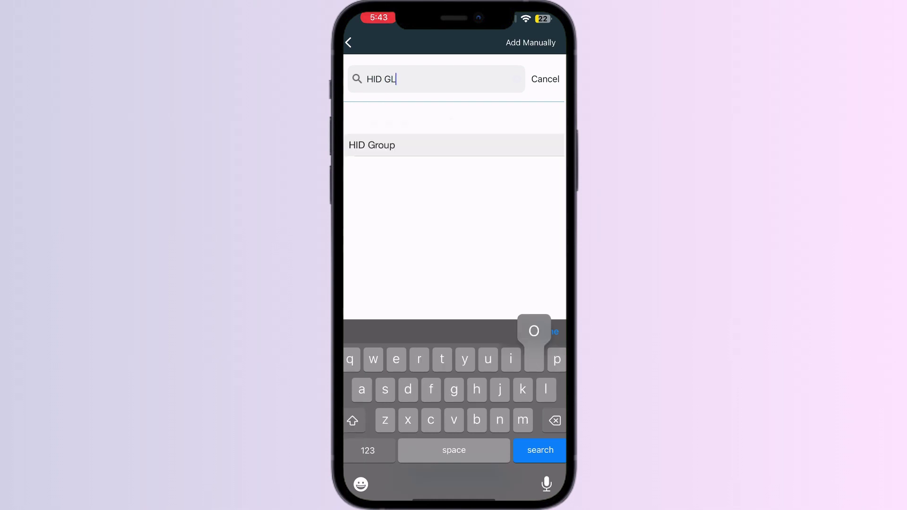
text(oba)
key(BackSpace)
key(BackSpace)
key(BackSpace)
key(BackSpace)
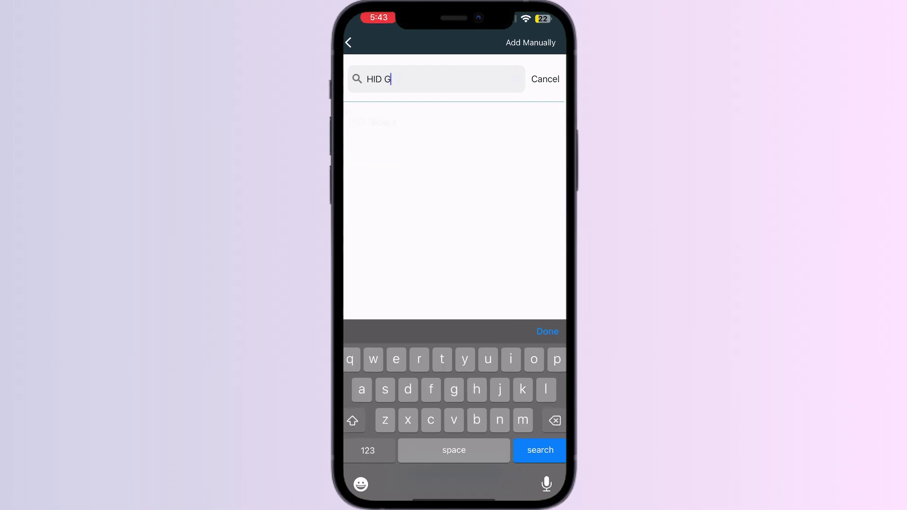
text(loba)
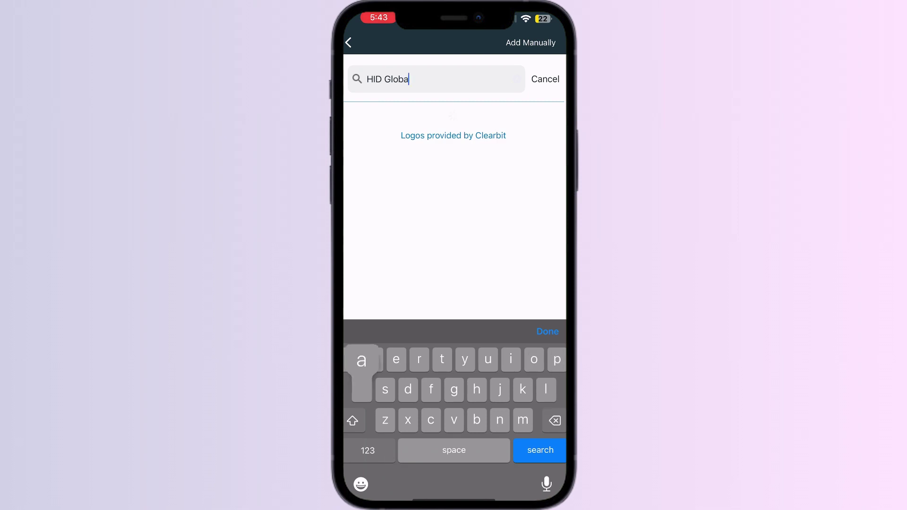
text(l)
- Choose the HID Global result, then cancel the Get Barcode options, leaving the Membership form empty
click(453, 122)
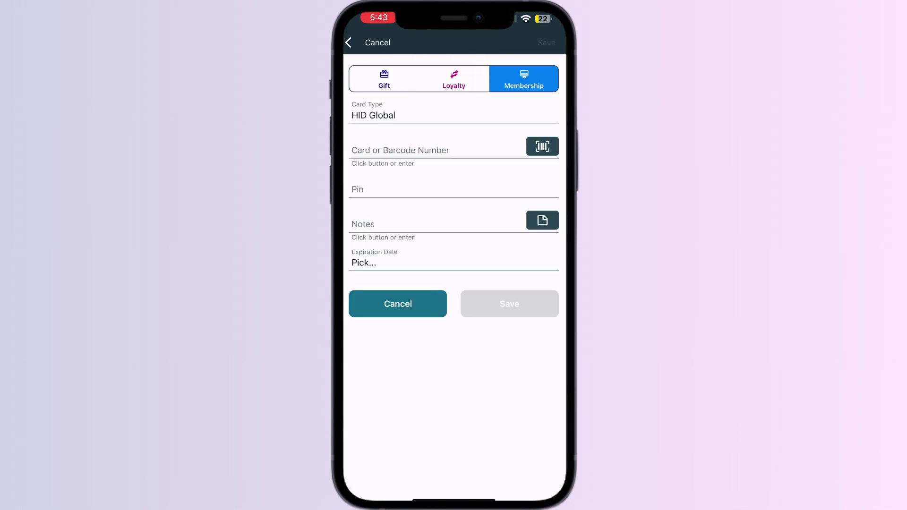
click(542, 147)
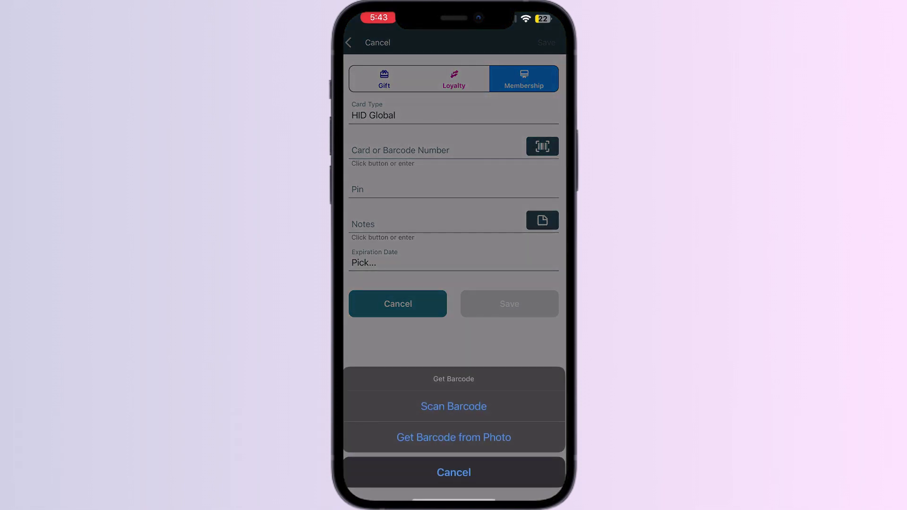
click(453, 471)
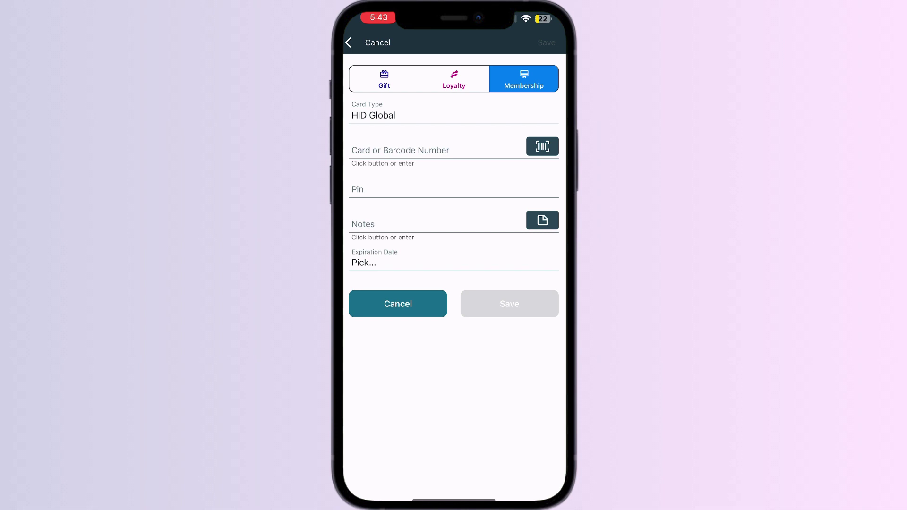